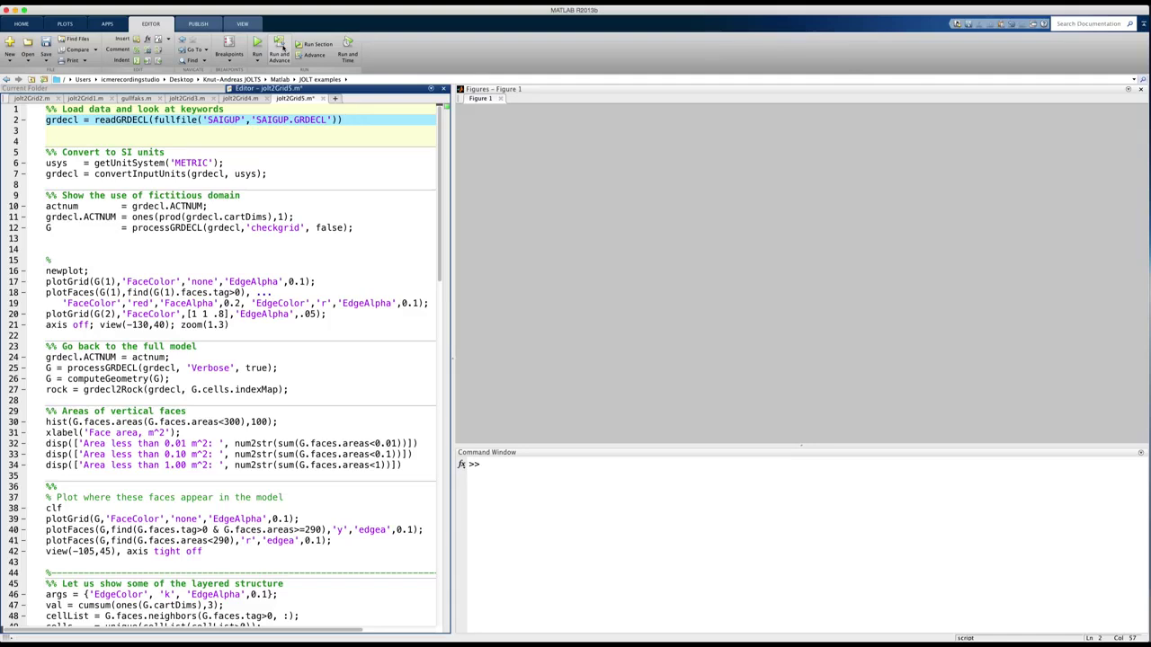
Step: Load the SAIGUP GRDECL data and convert it to SI units, showing cartDims 40 120 20
left_click(283, 47)
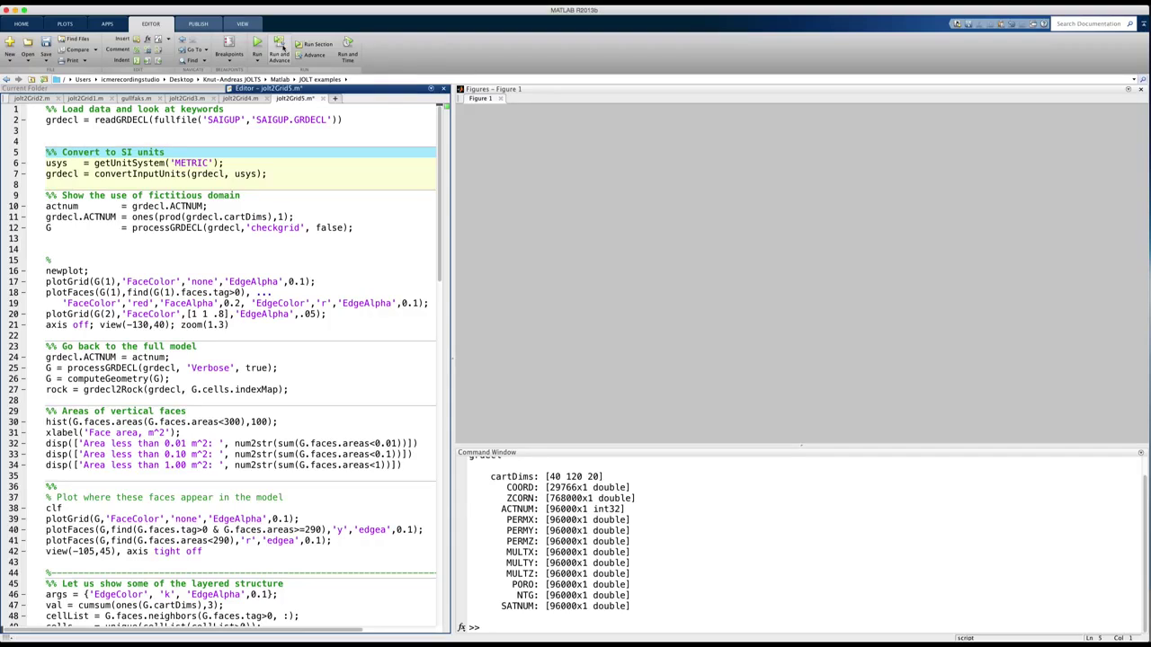
left_click(280, 47)
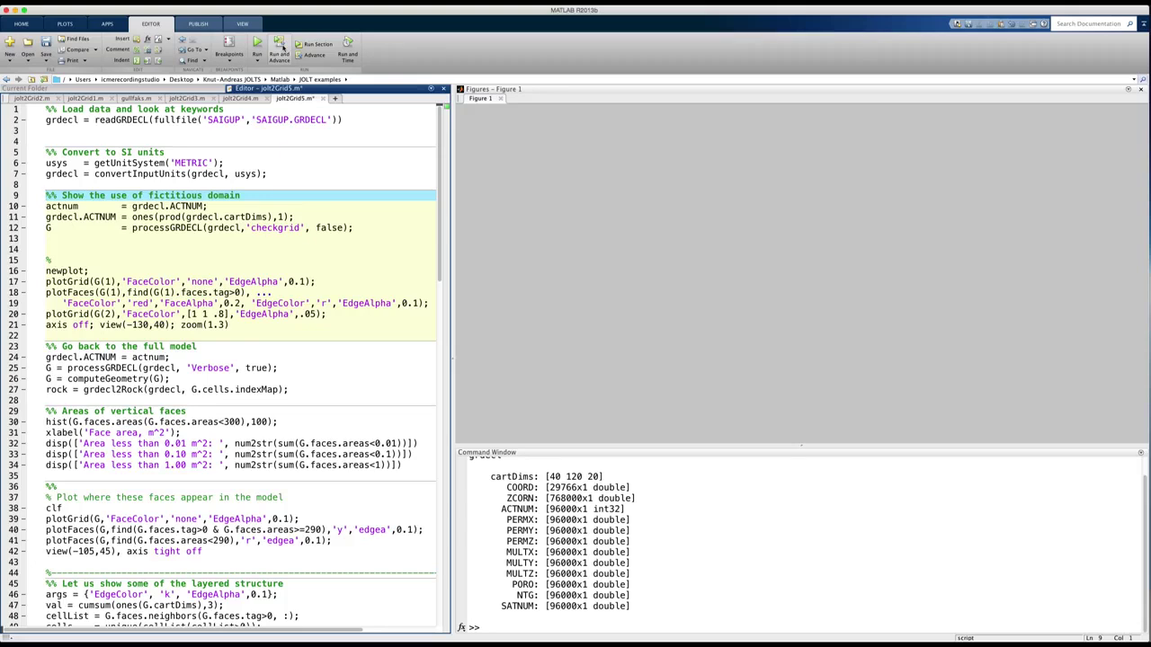
Step: Plot the fictitious-domain grid with red fault faces, then reprocess the full SAIGUP model into a grid
left_click(281, 47)
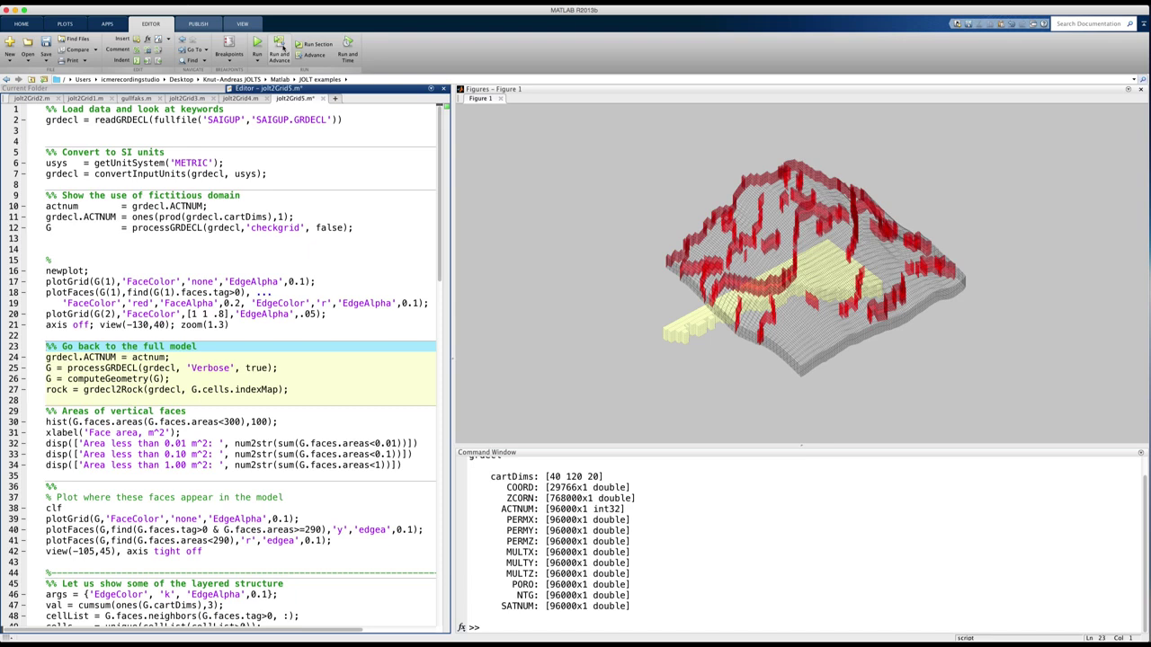
left_click(282, 47)
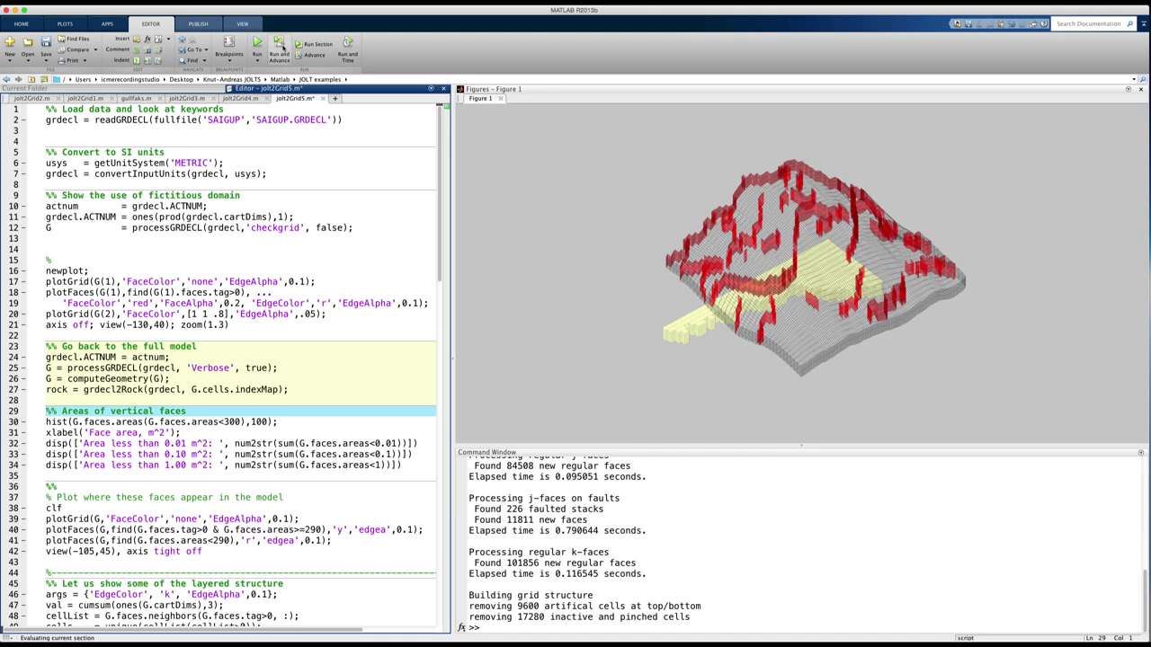
Step: Histogram vertical face areas (43, 202, 868 small faces) and plot large faces yellow, small red
left_click(282, 46)
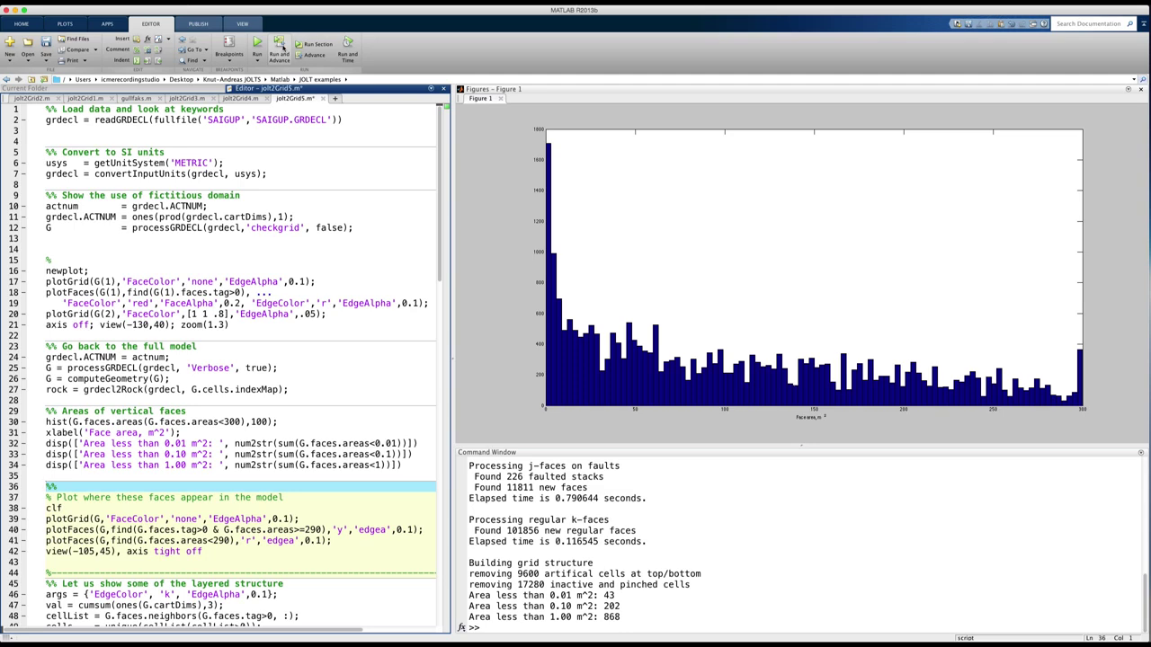
left_click(282, 47)
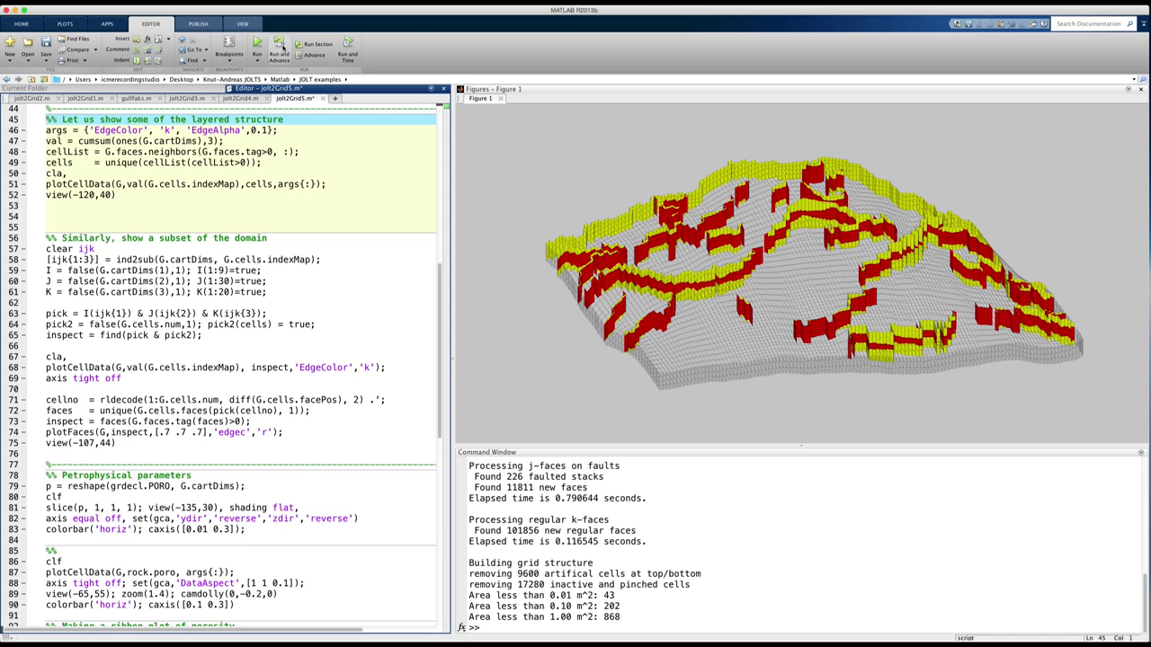
Step: Plot the layered structure, then a layer-coloured cell subset with its faults outlined in red
left_click(280, 47)
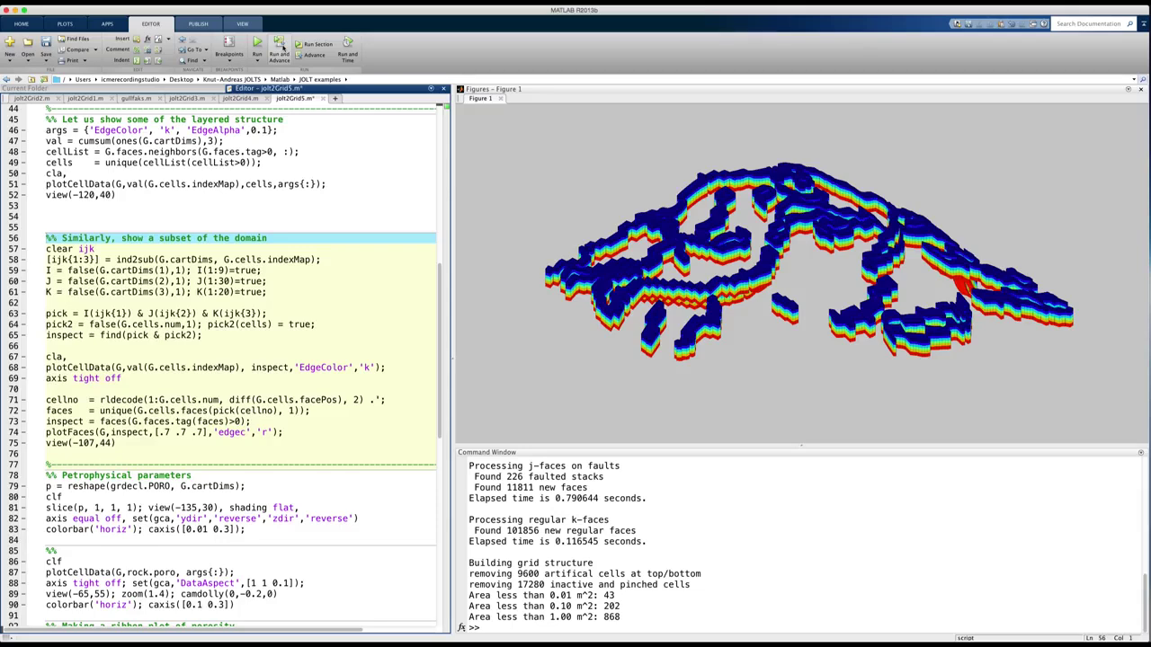
left_click(279, 49)
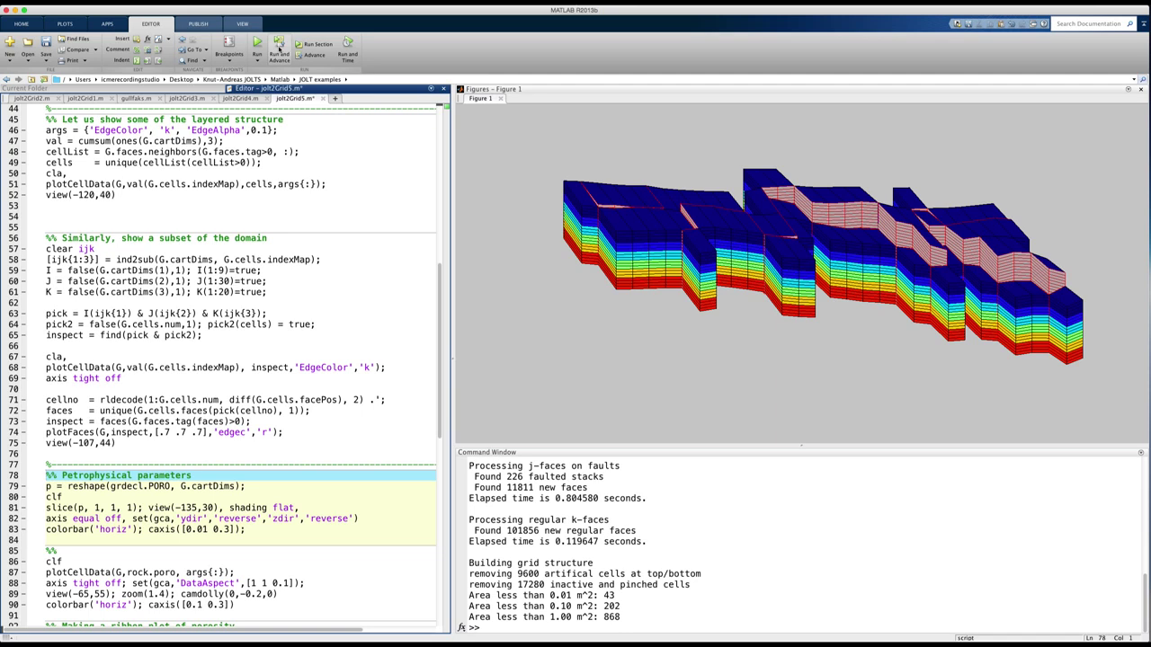
Step: Plot porosity with a colour scale on the full grid, then as crossing ribbons in both horizontal directions
left_click(280, 50)
left_click(281, 50)
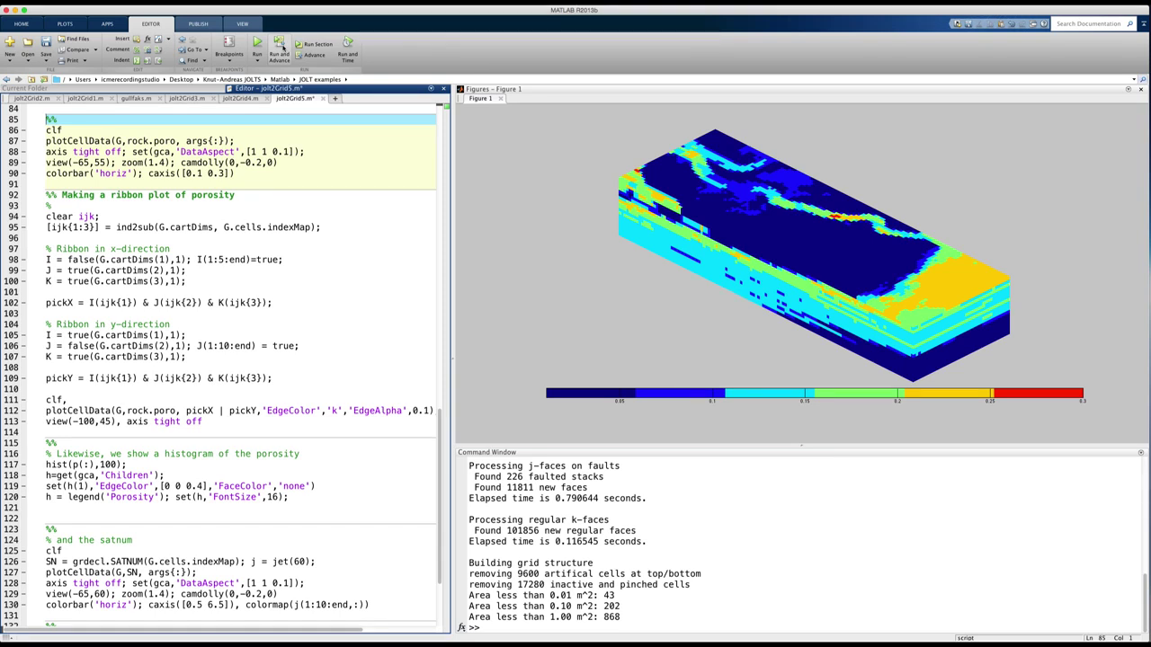
left_click(280, 47)
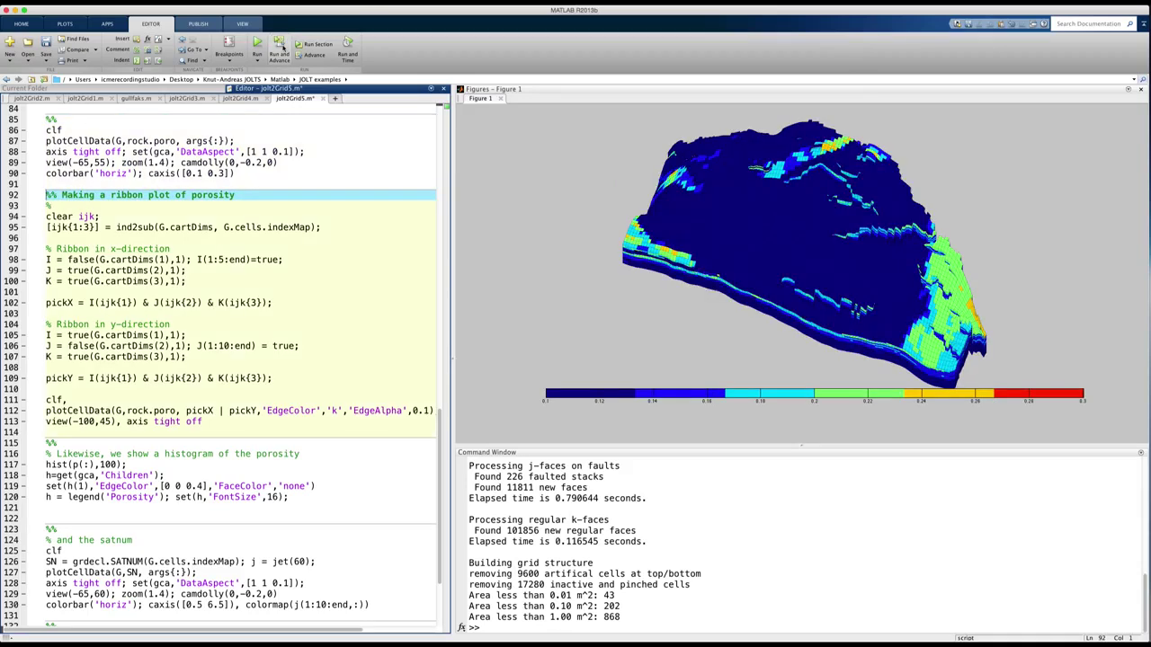
left_click(279, 48)
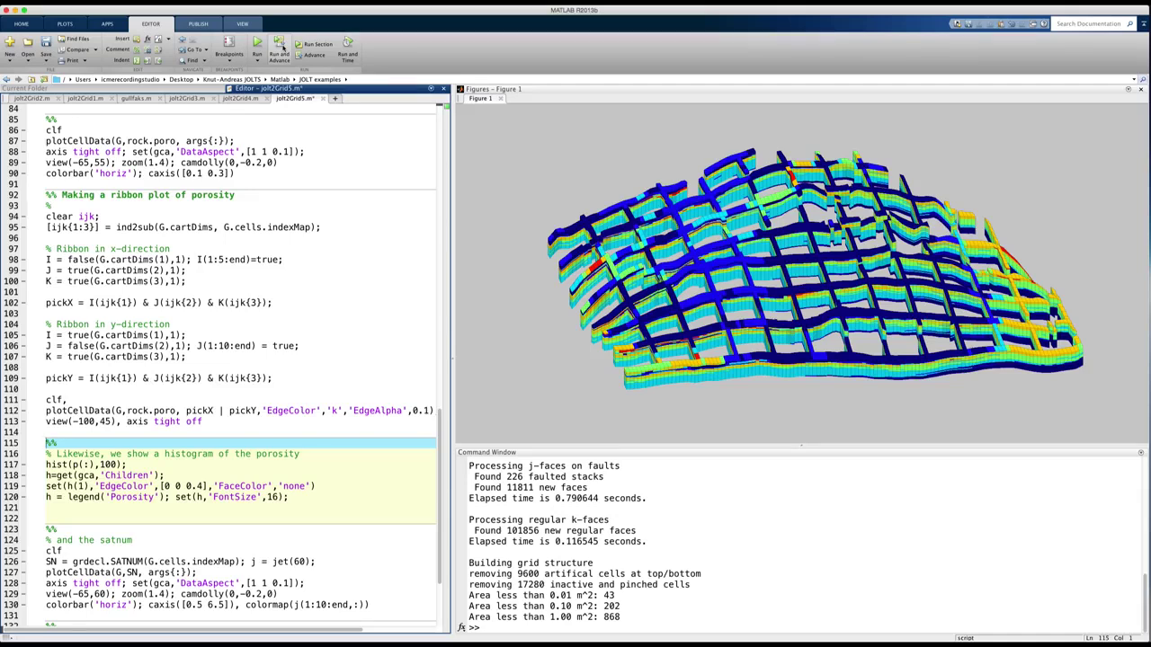
Step: Plot the porosity histogram, the satnum rock-type grid, and one permeability histogram per rock type
left_click(282, 48)
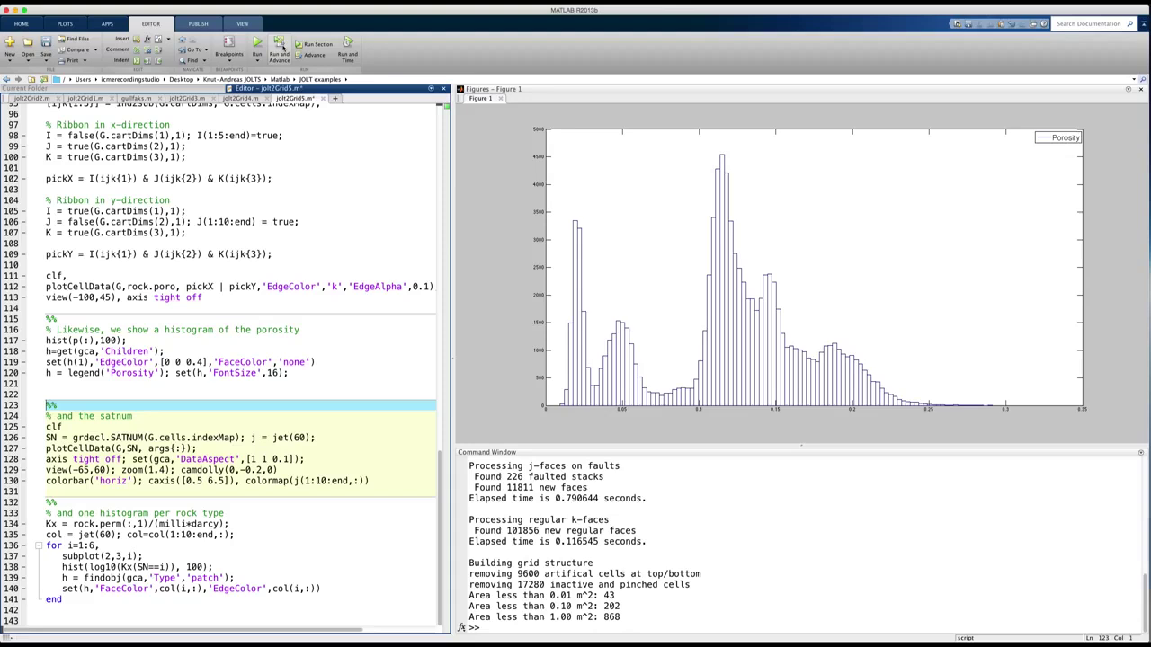
left_click(281, 47)
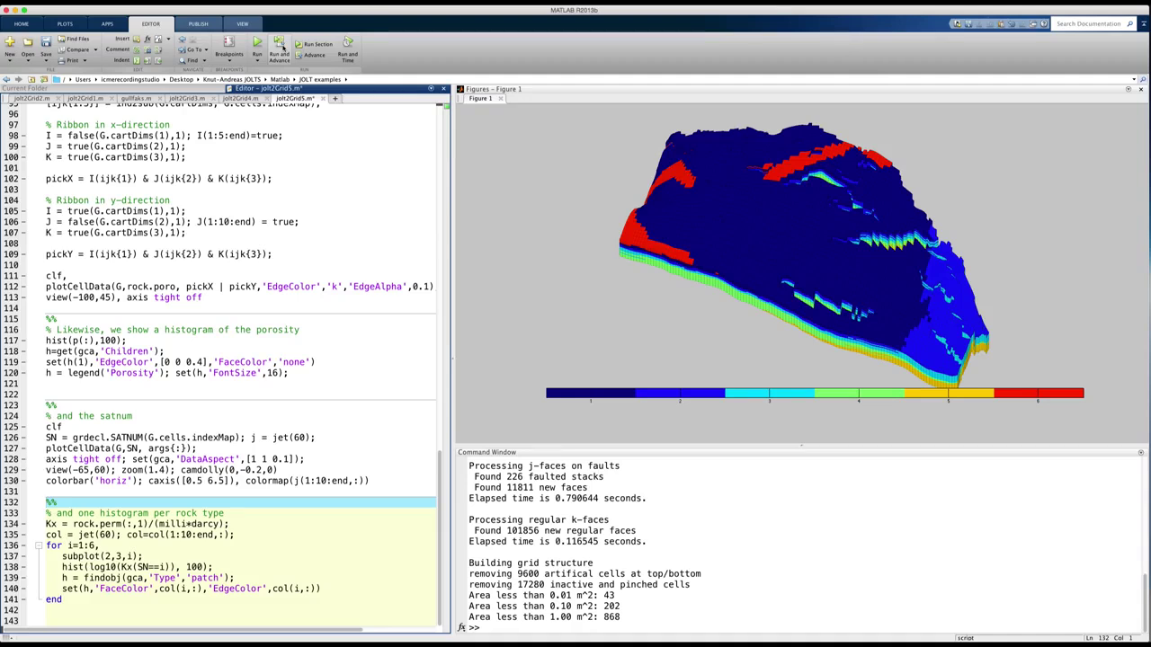
left_click(283, 47)
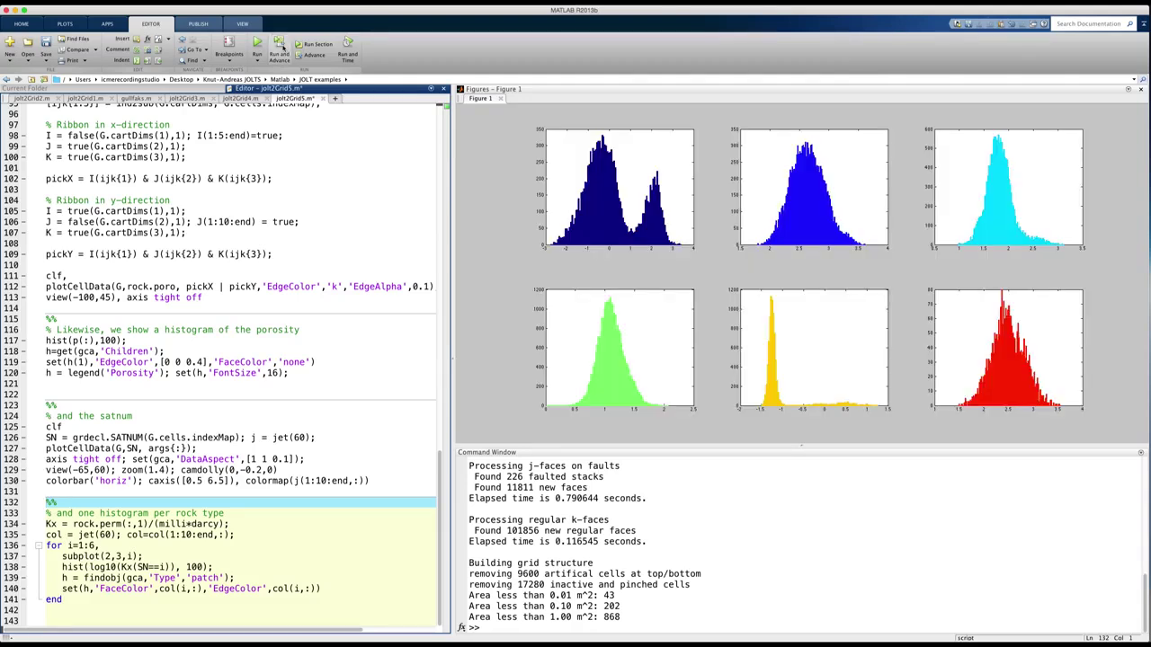